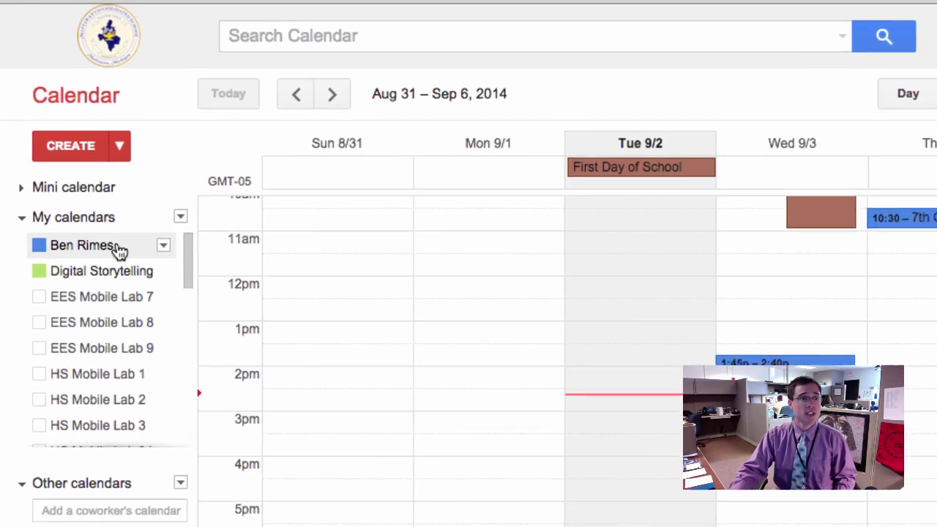
# Step: Hide the owner's personal calendar from view and look through the My calendars list
pyautogui.click(117, 248)
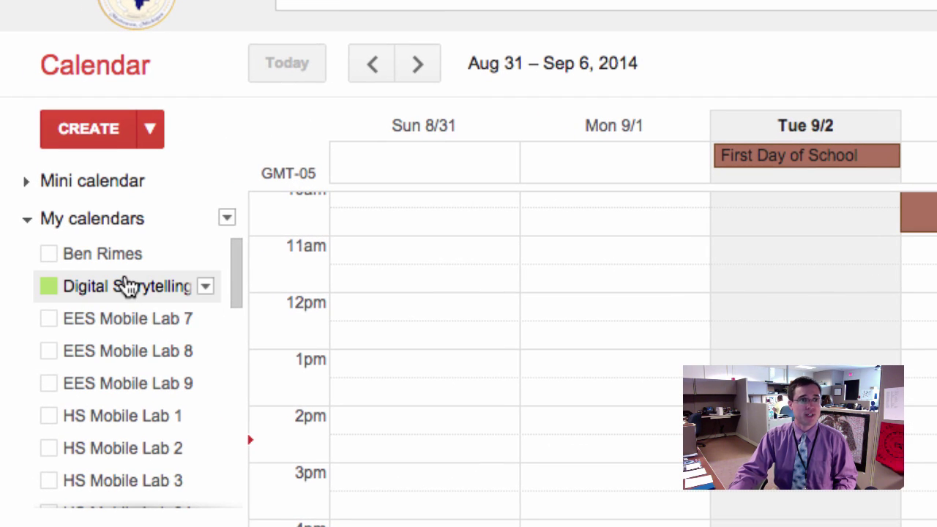
pyautogui.scroll(-1, 156, 340)
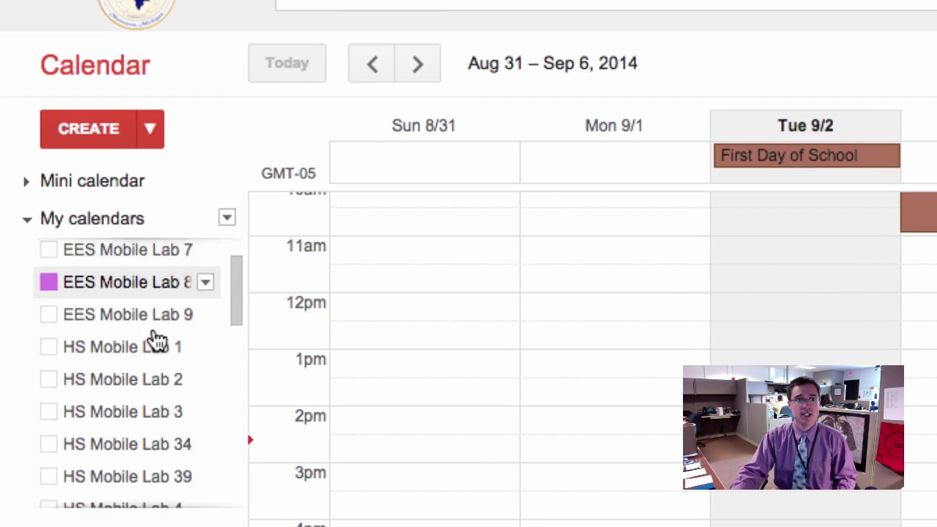
pyautogui.scroll(-5, 156, 341)
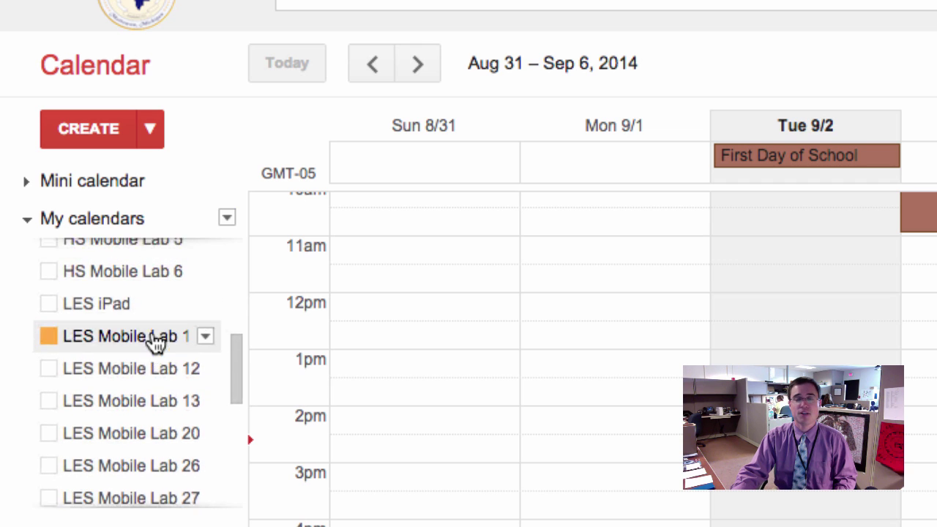
pyautogui.scroll(6, 156, 340)
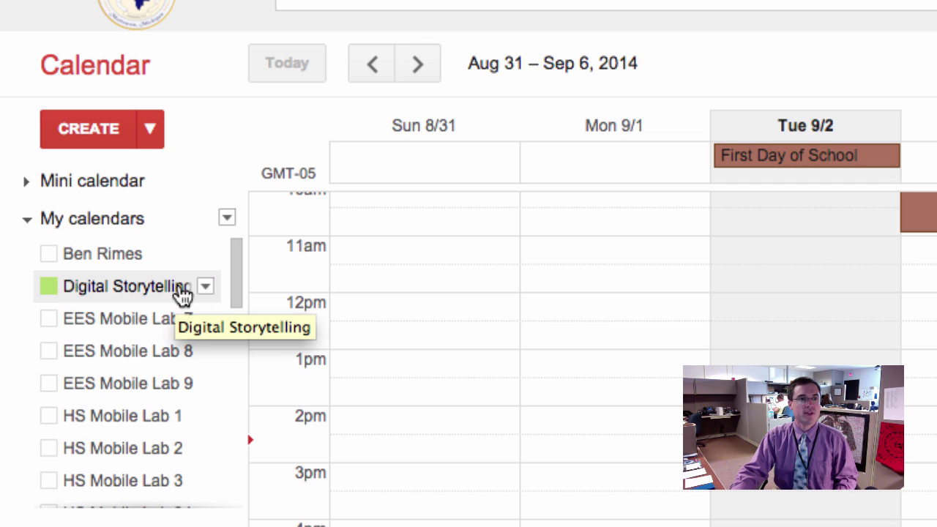
# Step: Open the settings of the Digital Storytelling calendar and review its details and embed code section
pyautogui.click(204, 287)
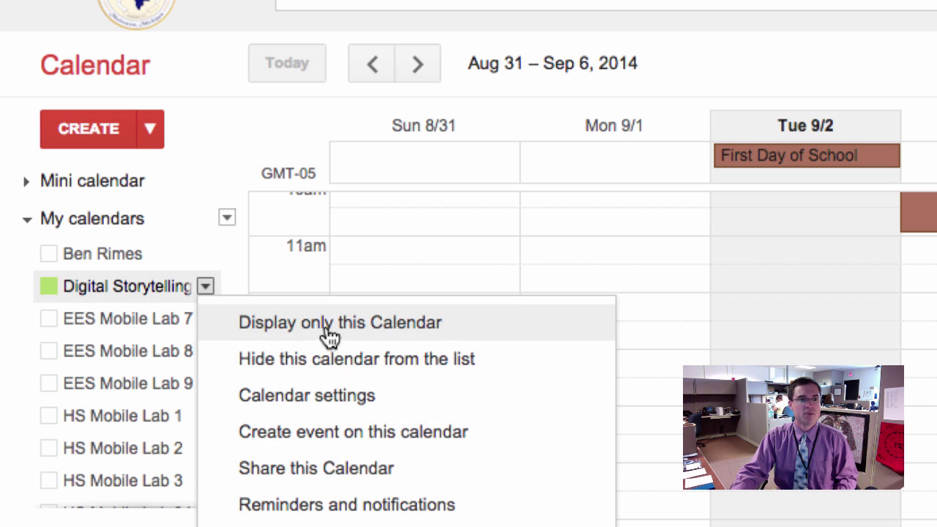
pyautogui.click(326, 404)
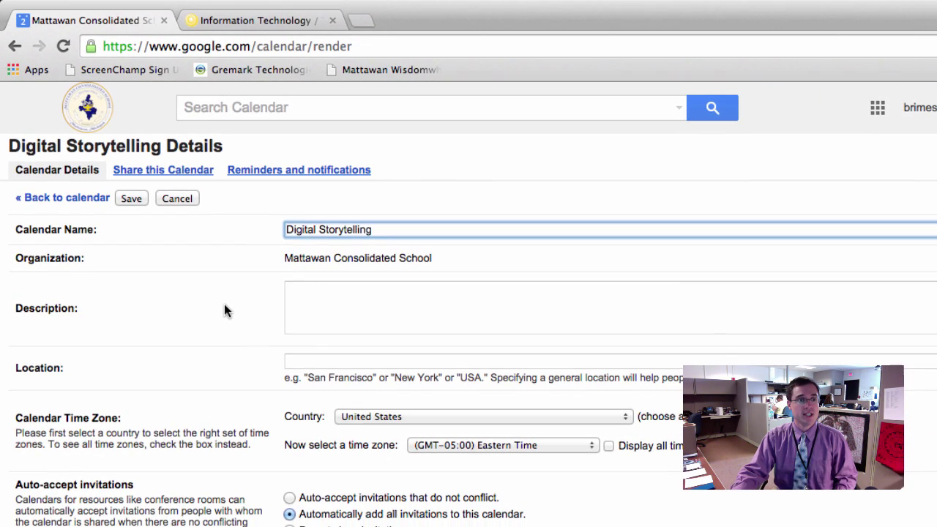
pyautogui.scroll(-5, 224, 311)
pyautogui.scroll(-1, 227, 319)
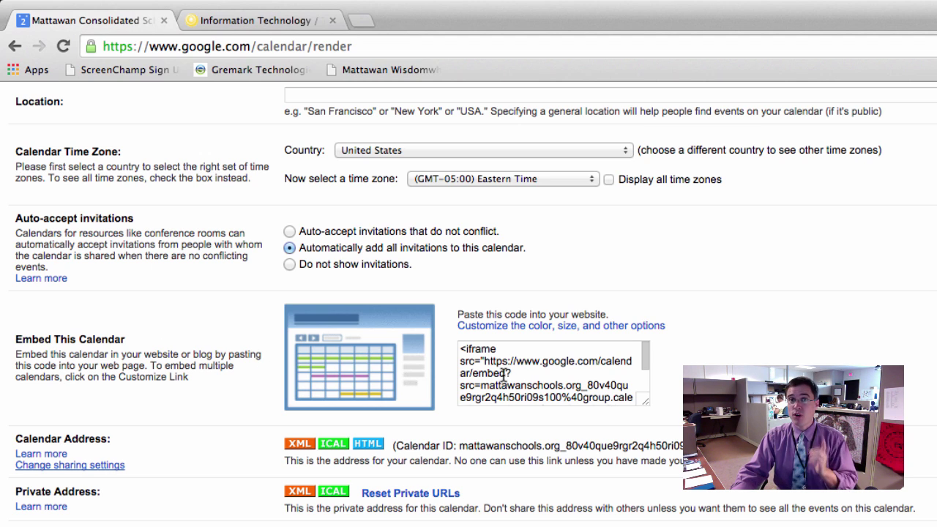
pyautogui.scroll(4, 159, 354)
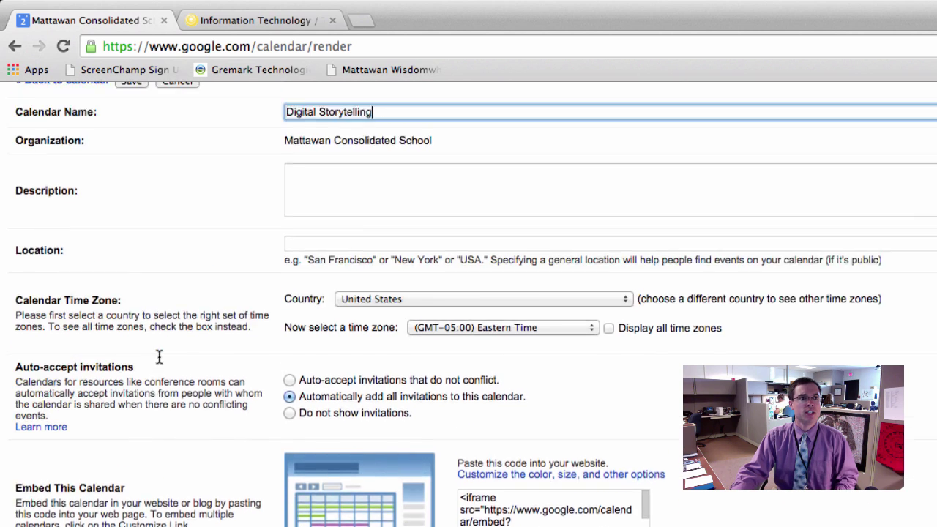
# Step: Make the Digital Storytelling calendar public with See all event details and save the sharing settings, accepting public visibility
pyautogui.click(171, 176)
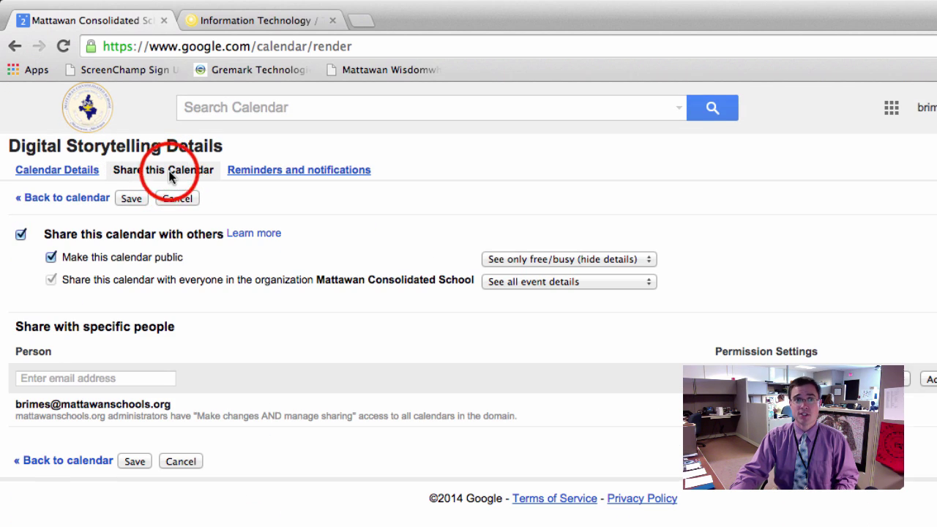
pyautogui.click(52, 260)
pyautogui.click(51, 260)
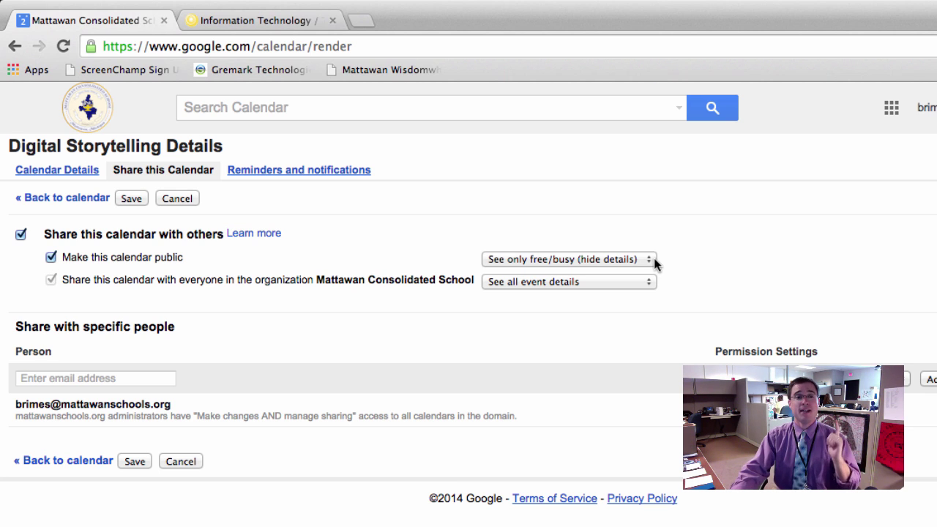
pyautogui.click(51, 258)
pyautogui.click(51, 258)
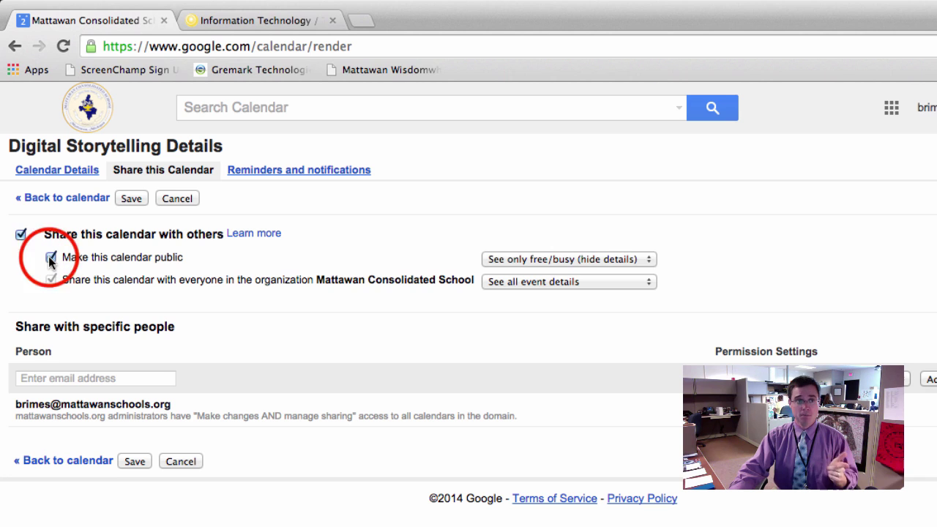
pyautogui.click(579, 259)
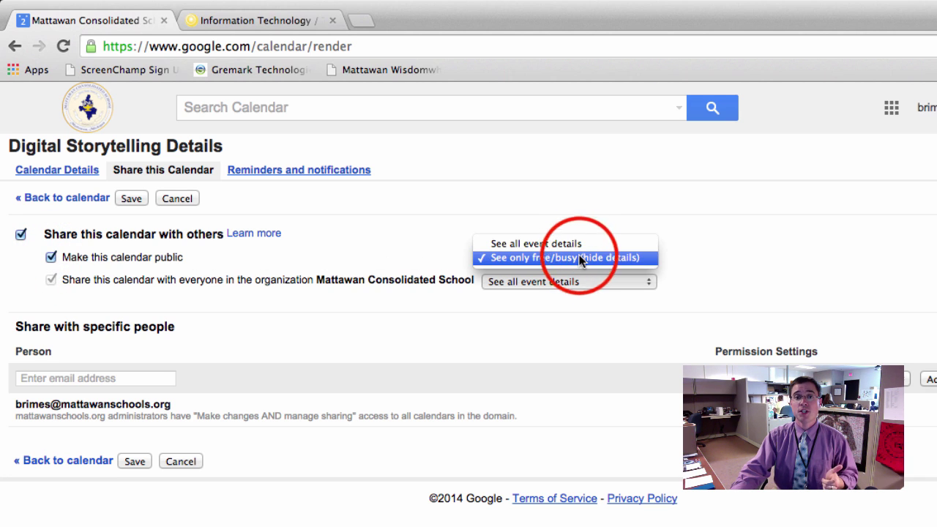
pyautogui.click(638, 242)
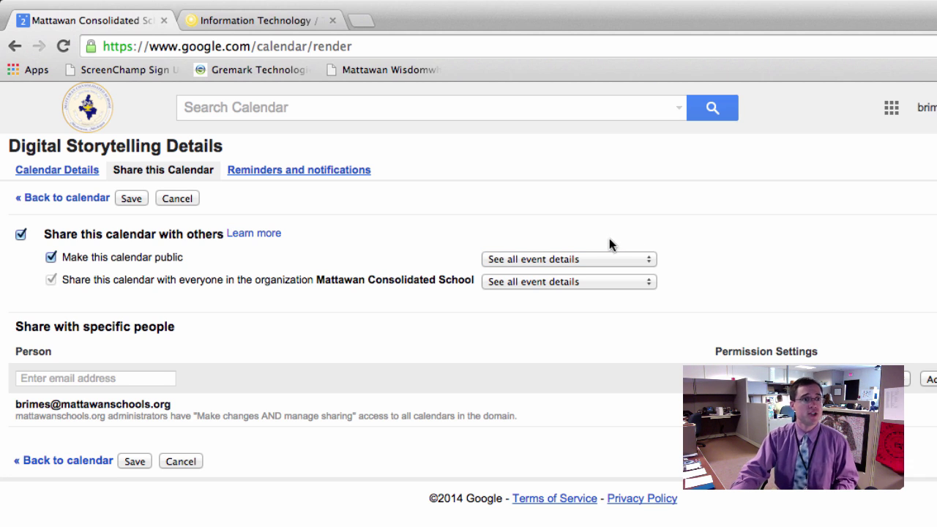
pyautogui.click(132, 199)
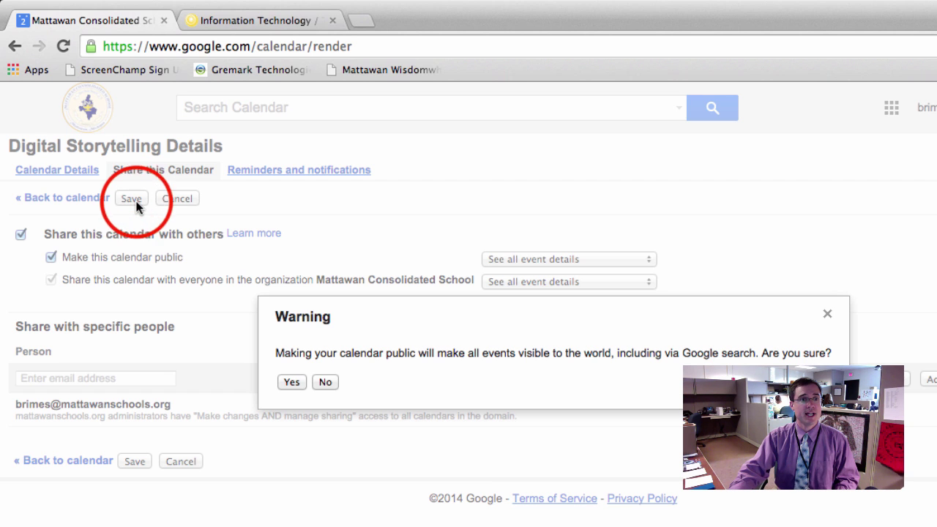
pyautogui.click(291, 381)
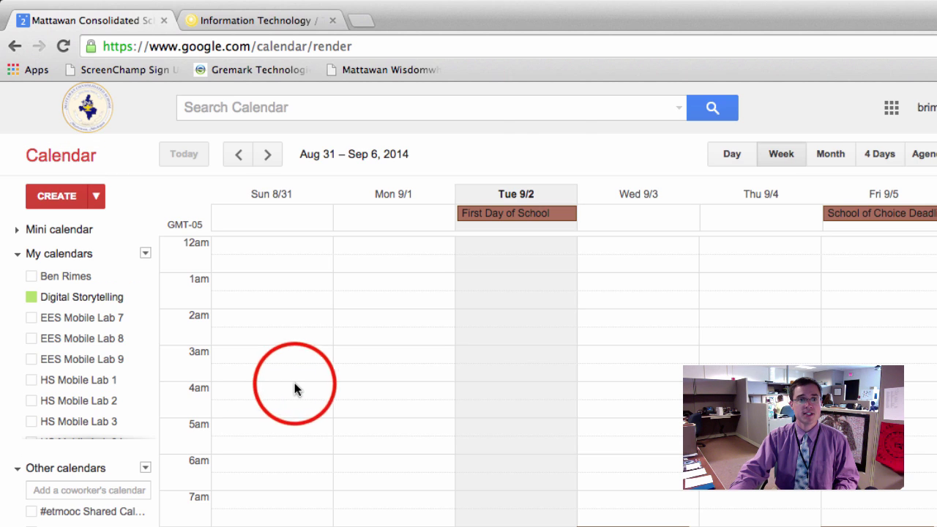
# Step: Copy the complete iframe embed code from the Digital Storytelling calendar's settings
pyautogui.click(132, 299)
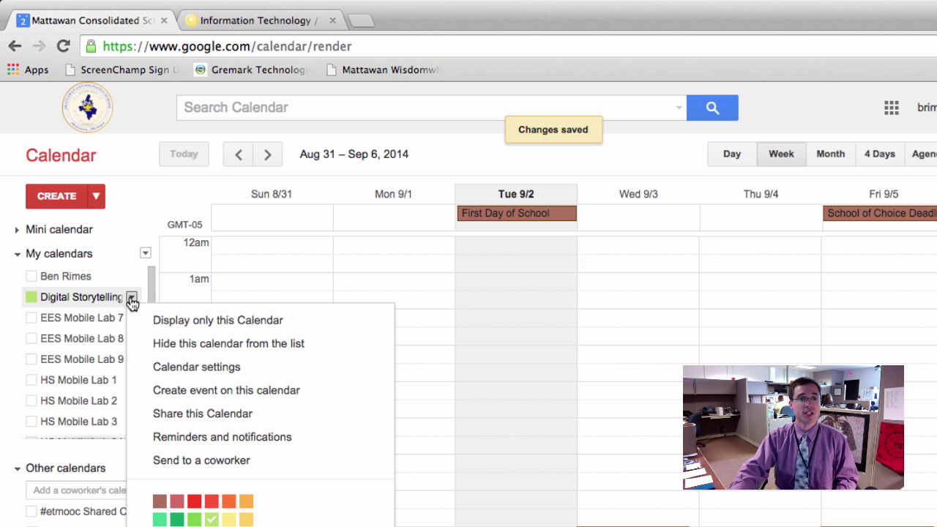
pyautogui.click(201, 370)
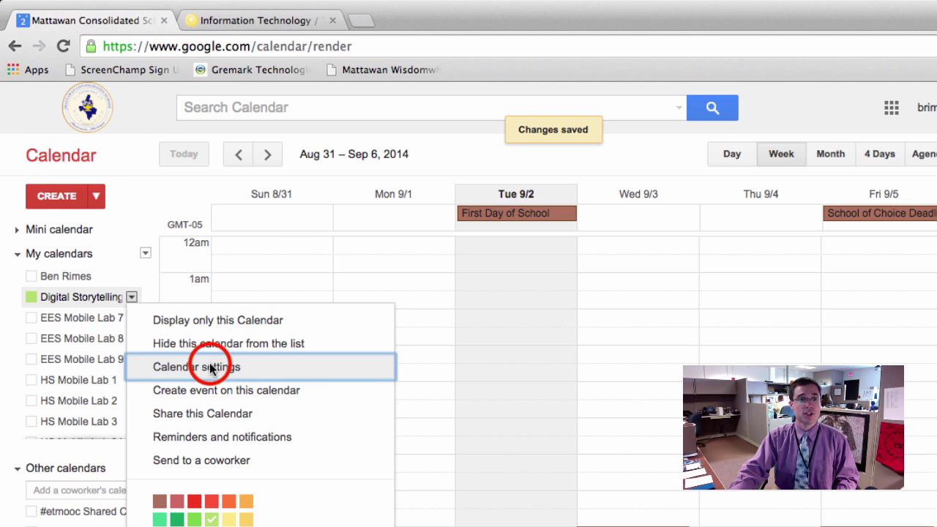
pyautogui.scroll(-5, 199, 338)
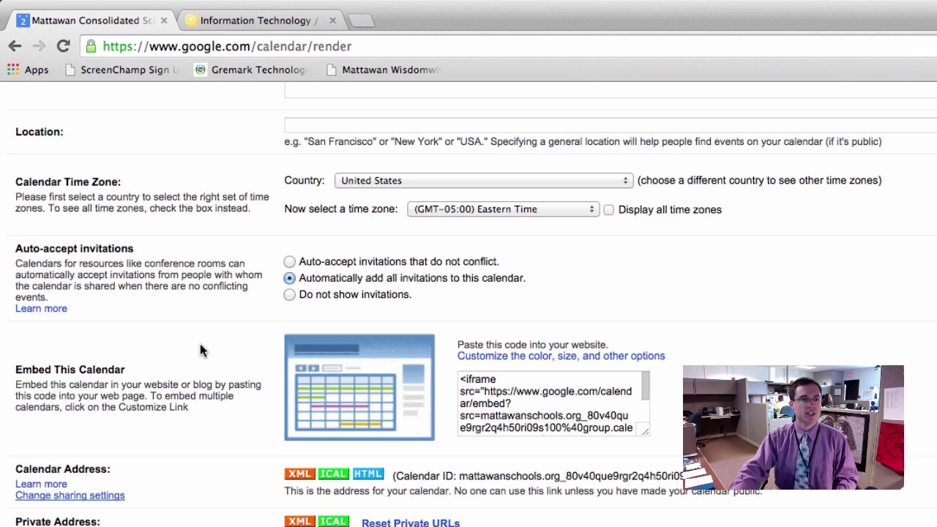
pyautogui.scroll(-1, 200, 350)
pyautogui.click(549, 368)
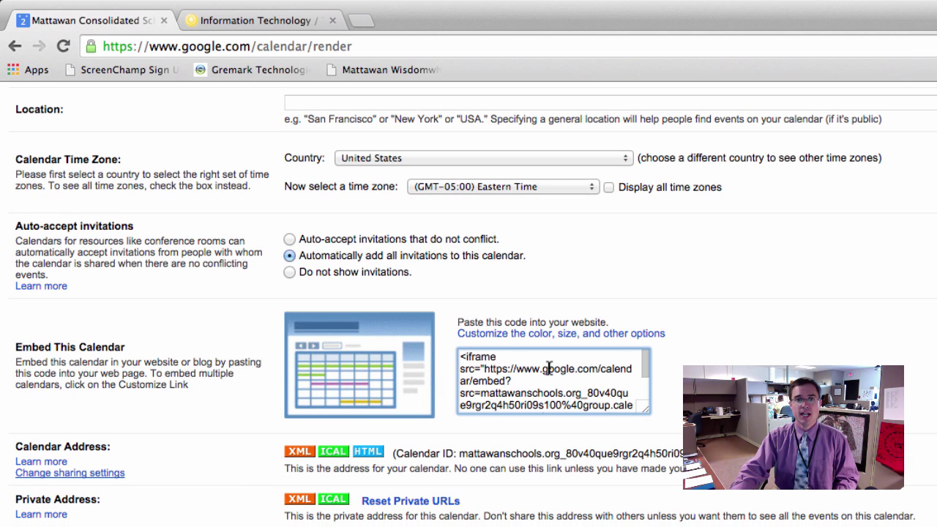
pyautogui.doubleClick(463, 356)
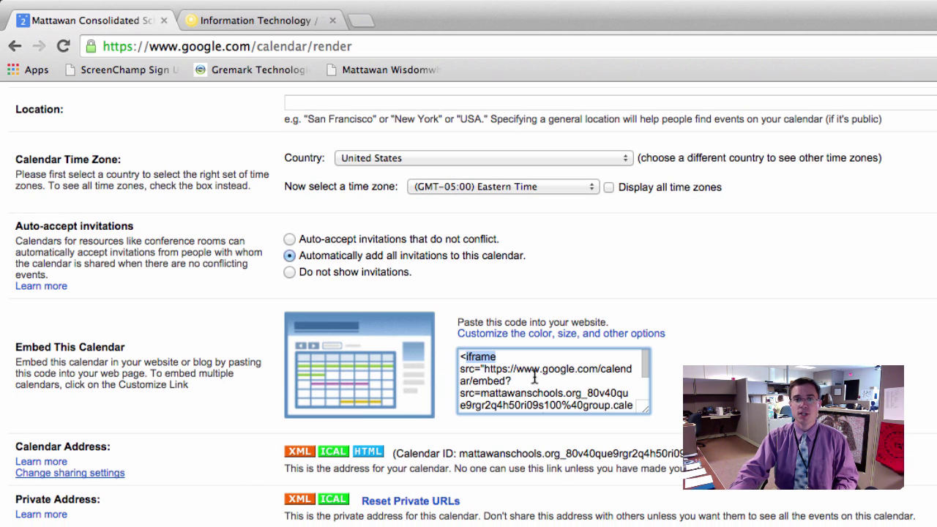
pyautogui.tripleClick(497, 374)
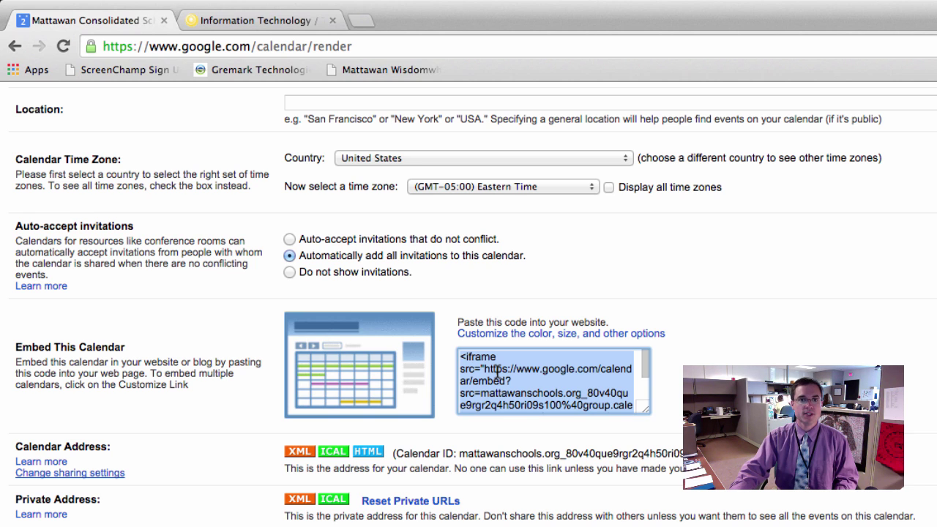
pyautogui.rightClick(497, 372)
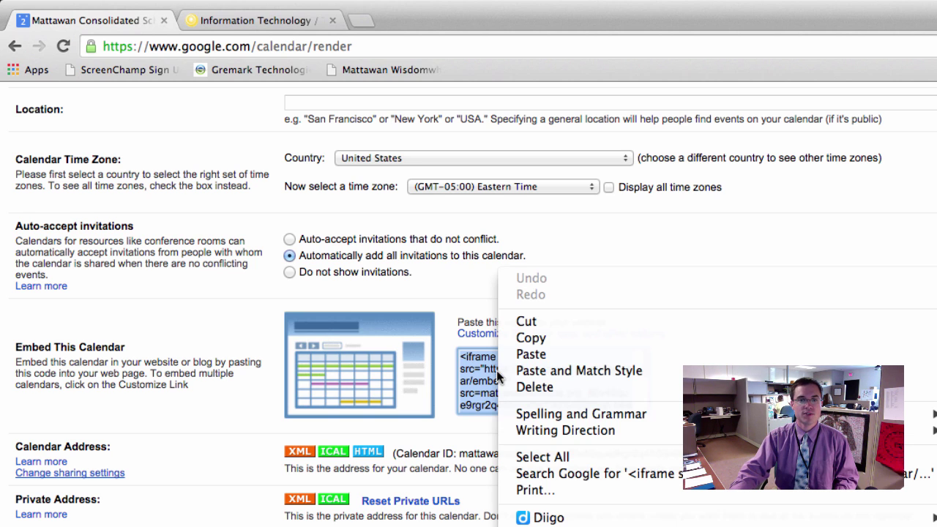
pyautogui.click(576, 337)
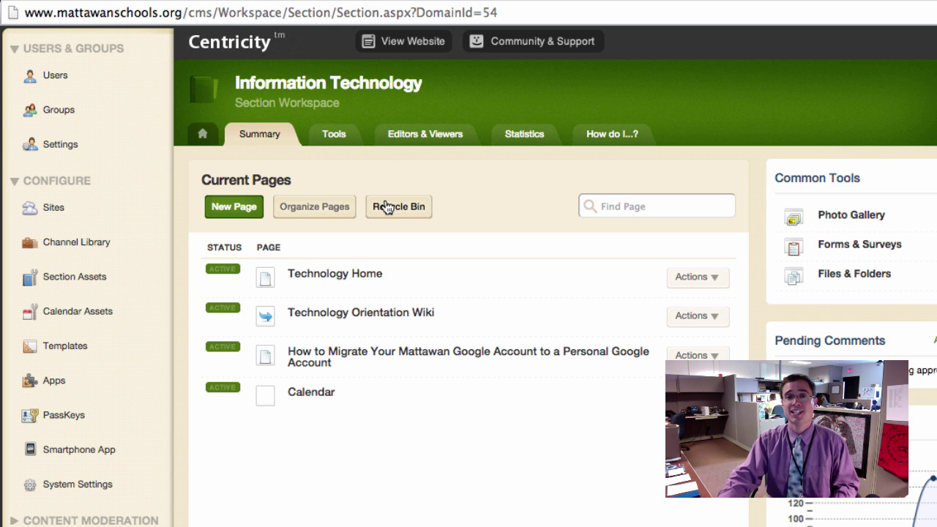
# Step: Open the Flex Editor App on the Information Technology section's Calendar page for editing
pyautogui.click(311, 393)
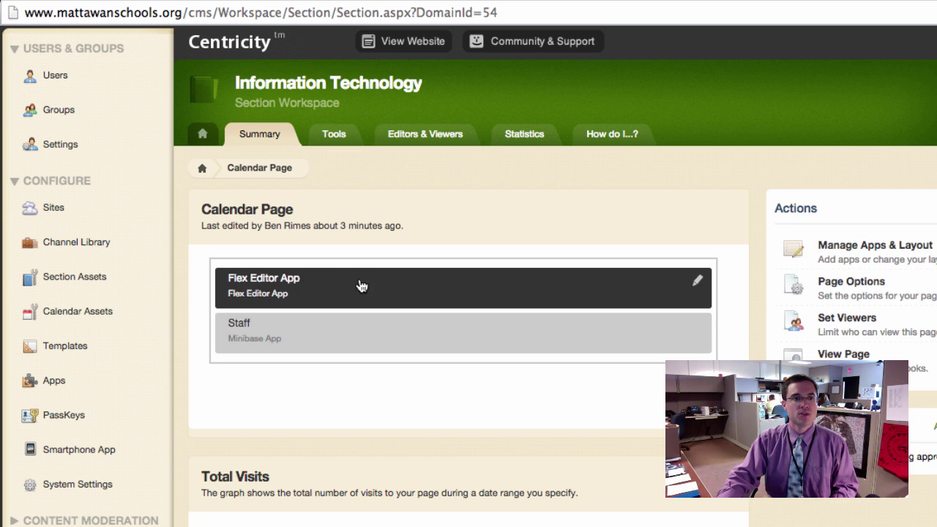
pyautogui.click(501, 285)
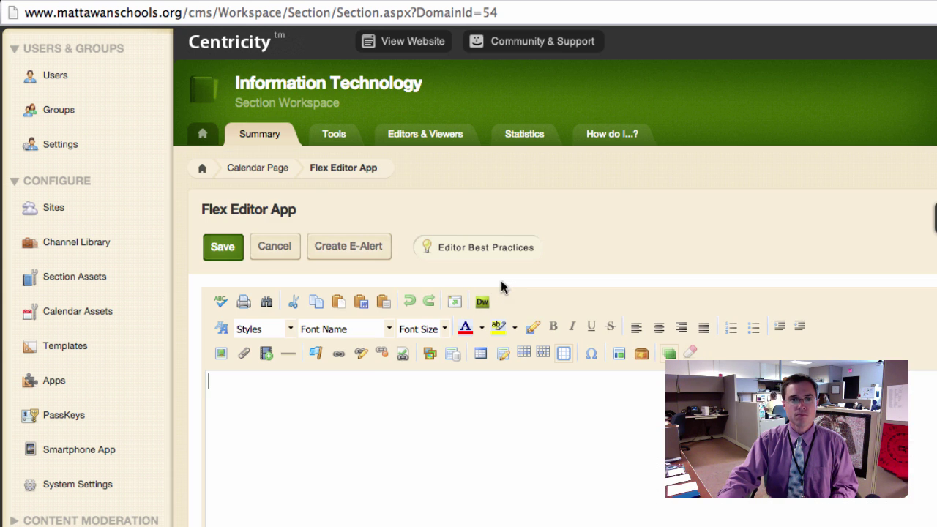
pyautogui.scroll(-3, 433, 402)
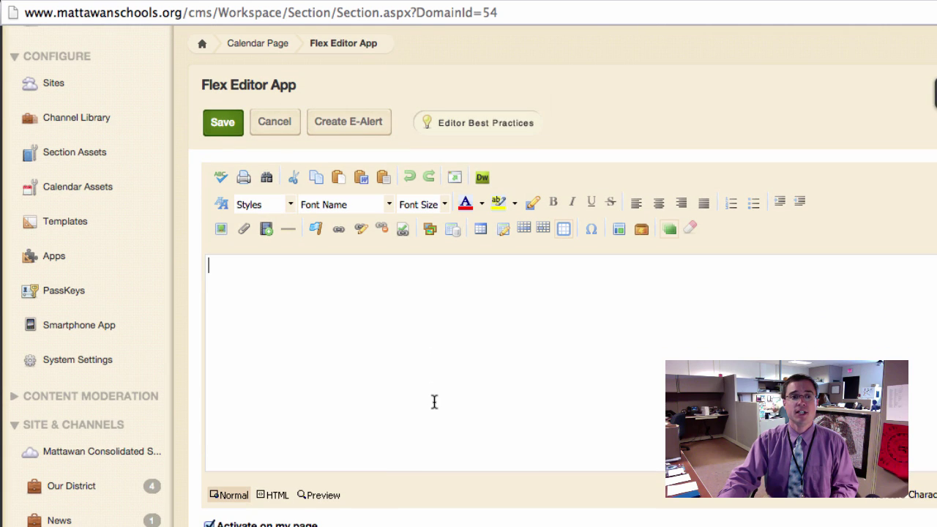
pyautogui.rightClick(240, 294)
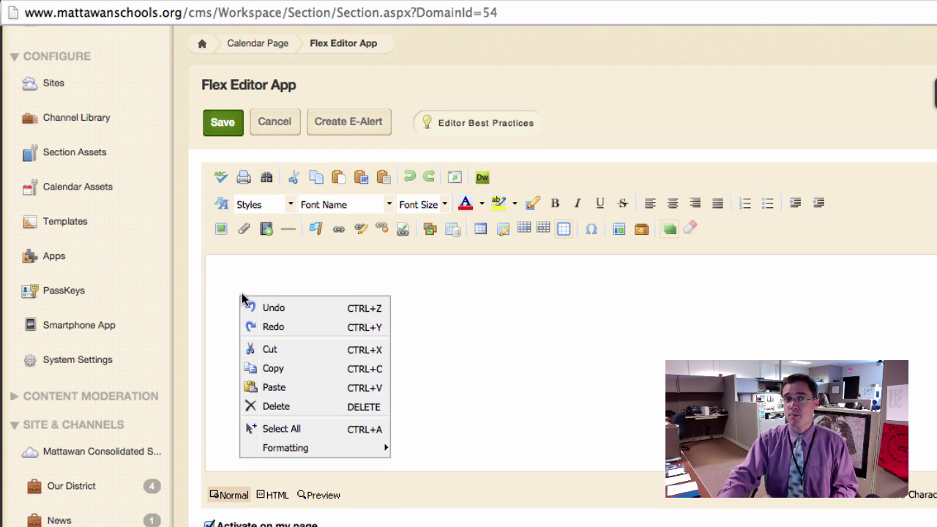
pyautogui.click(539, 338)
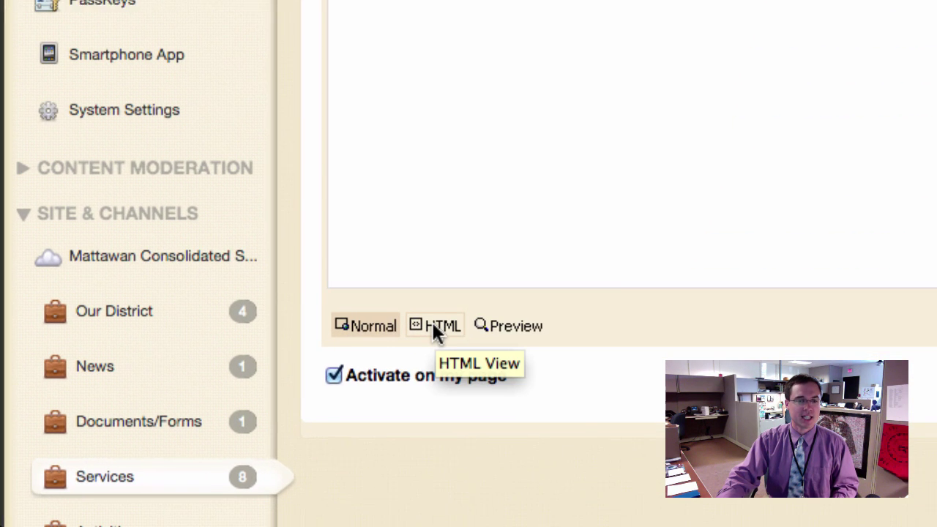
# Step: Paste the copied calendar embed code into the HTML view of the Flex Editor App
pyautogui.click(443, 322)
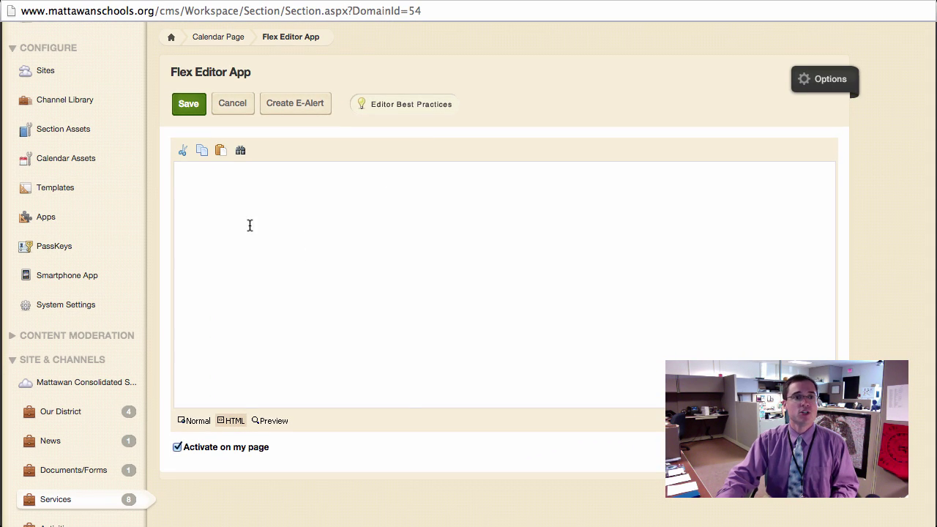
pyautogui.rightClick(244, 199)
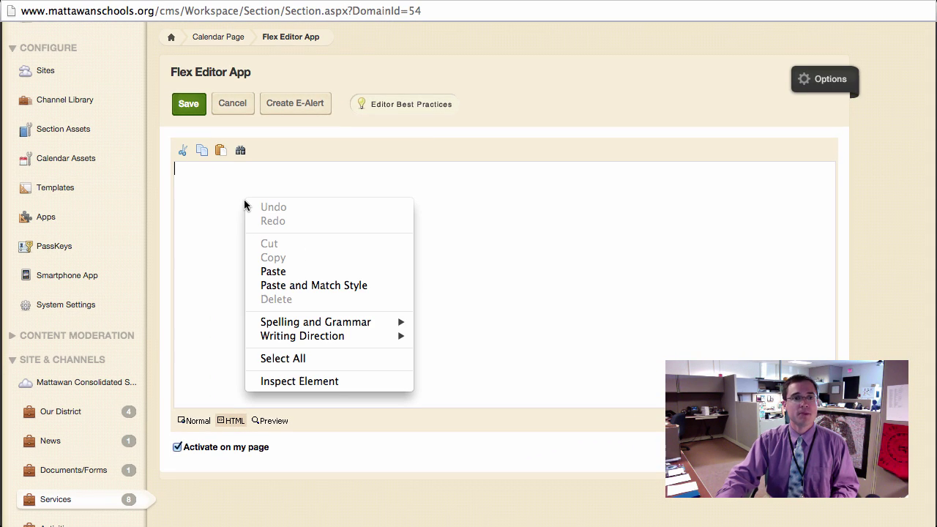
pyautogui.click(274, 272)
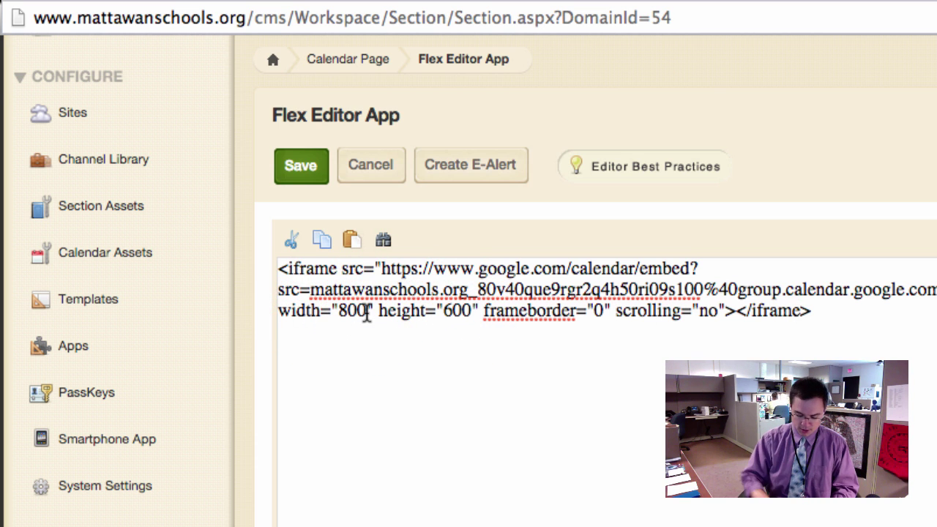
# Step: Set the iframe width to 675 in the embed code and make sure Activate on my page is enabled
pyautogui.doubleClick(366, 312)
pyautogui.press('BackSpace')
pyautogui.write('675')
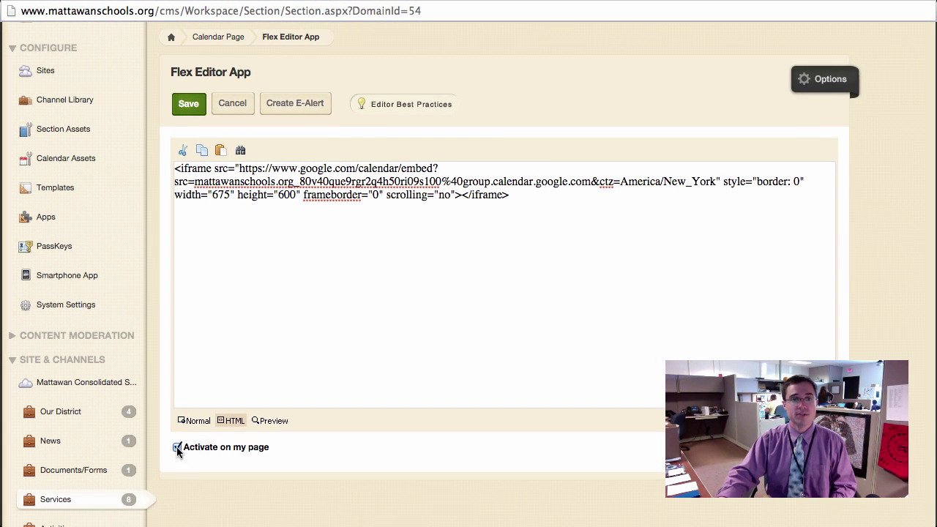
pyautogui.click(177, 447)
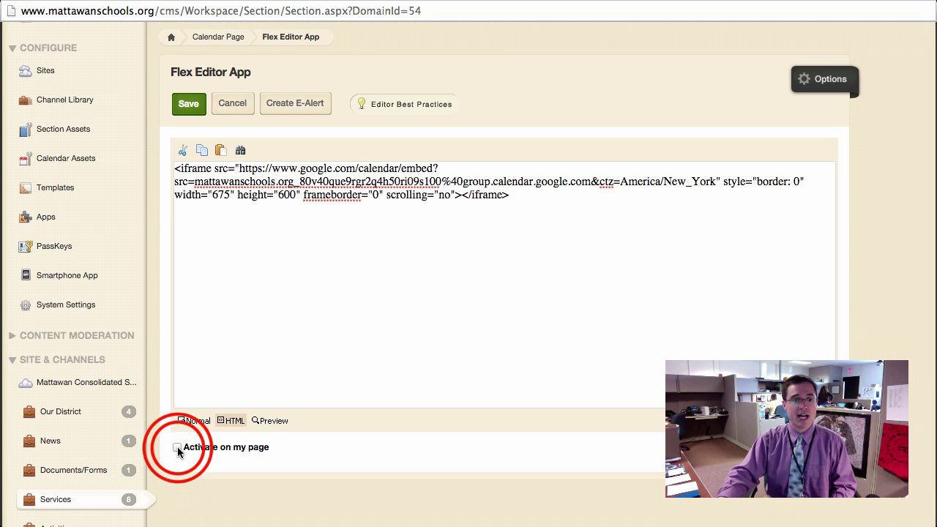
pyautogui.click(176, 447)
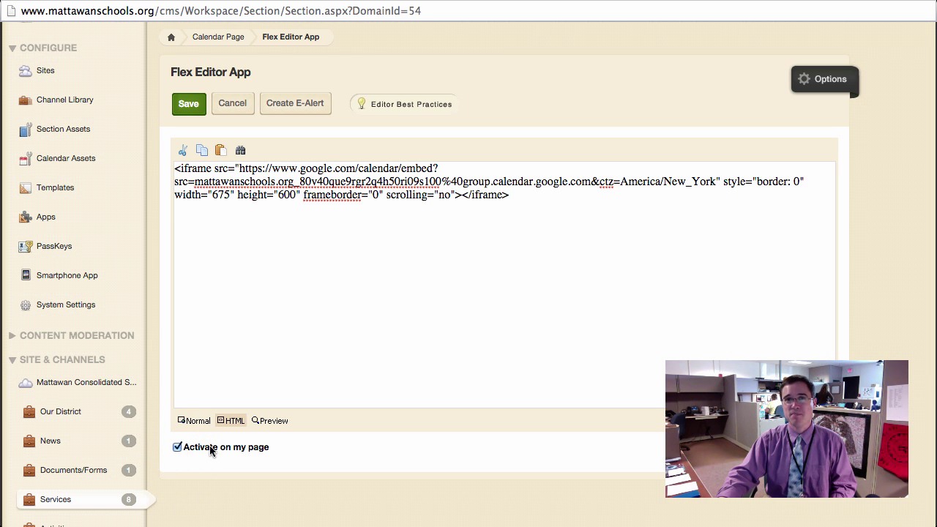
pyautogui.click(177, 448)
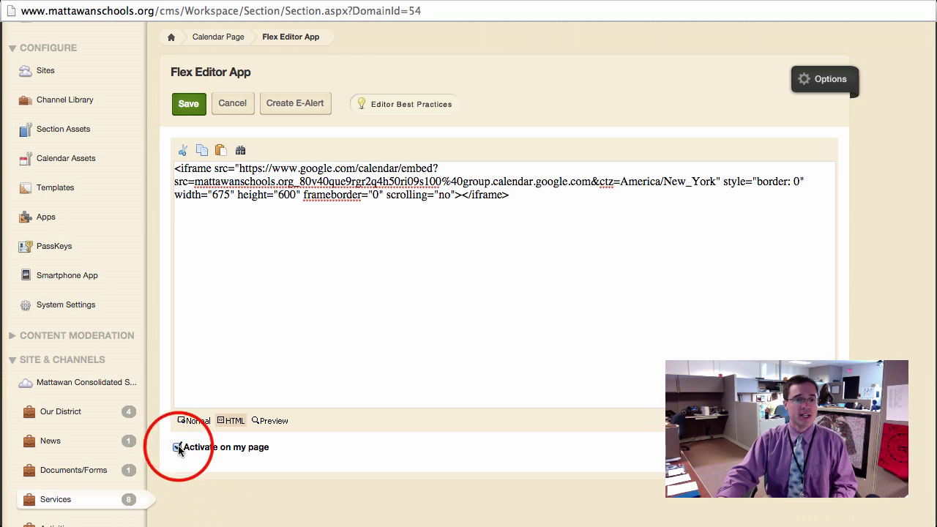
# Step: Save the Flex Editor App content and check the embedded Digital Storytelling calendar in the editor
pyautogui.click(190, 106)
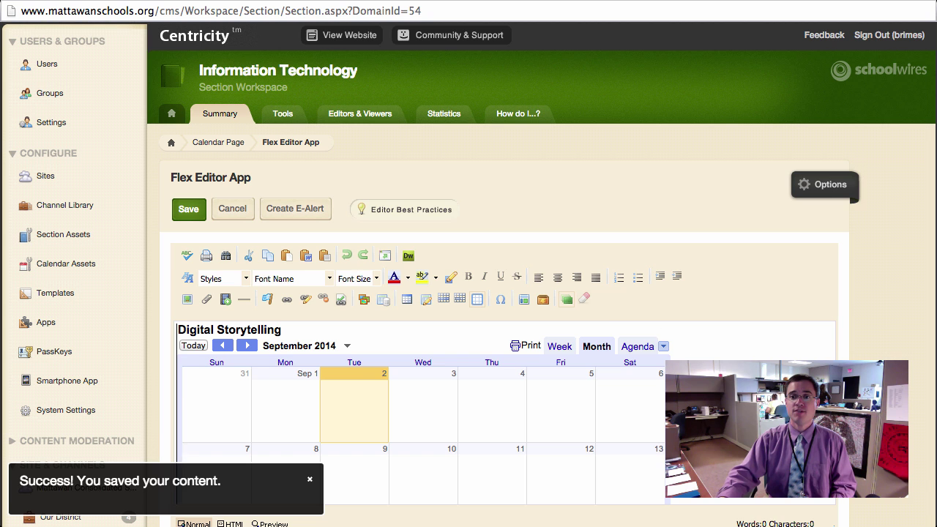
pyautogui.scroll(-5, 505, 412)
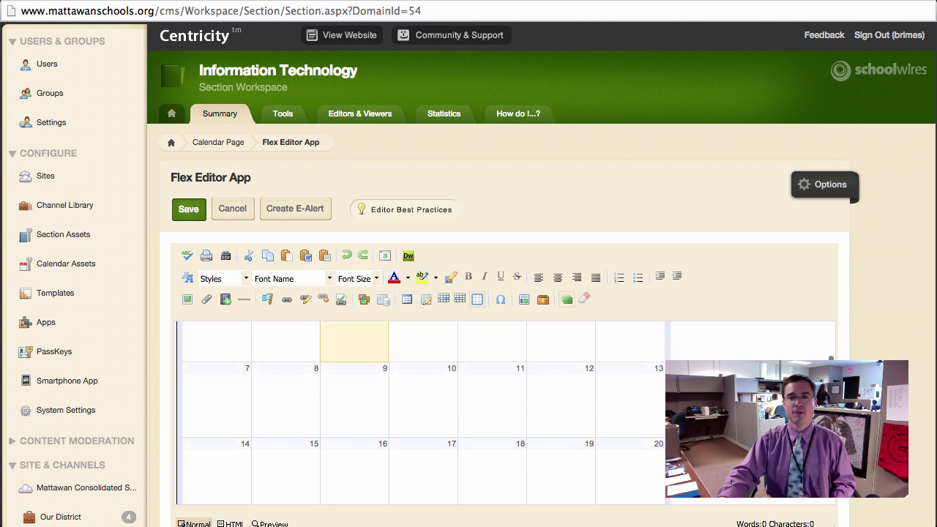
pyautogui.scroll(-5, 505, 413)
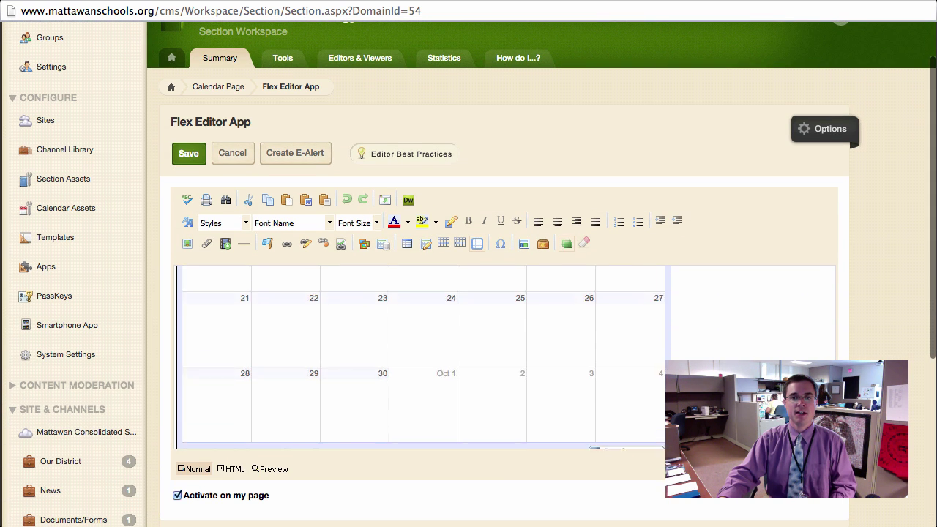
pyautogui.scroll(10, 505, 413)
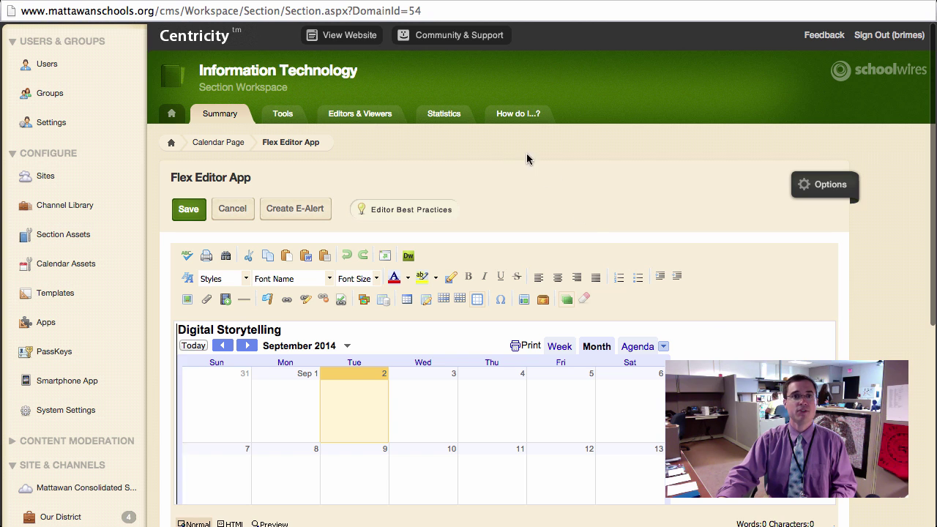
# Step: View the live website and open the section's Calendar page to check the embedded calendar down to its end
pyautogui.click(351, 44)
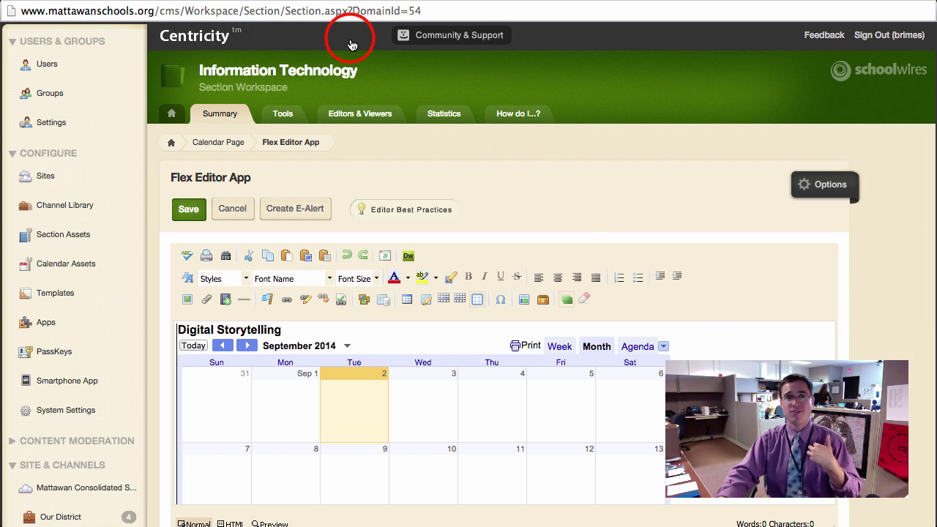
pyautogui.click(351, 40)
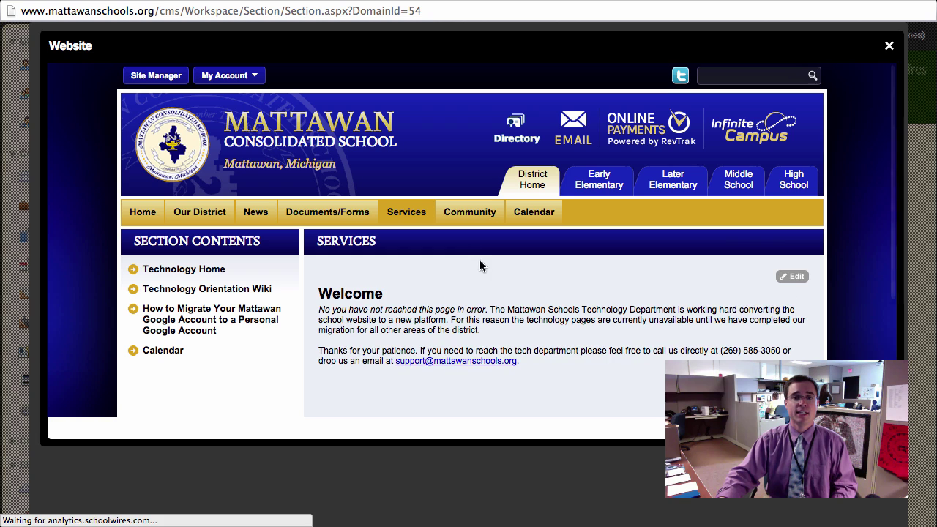
pyautogui.click(162, 350)
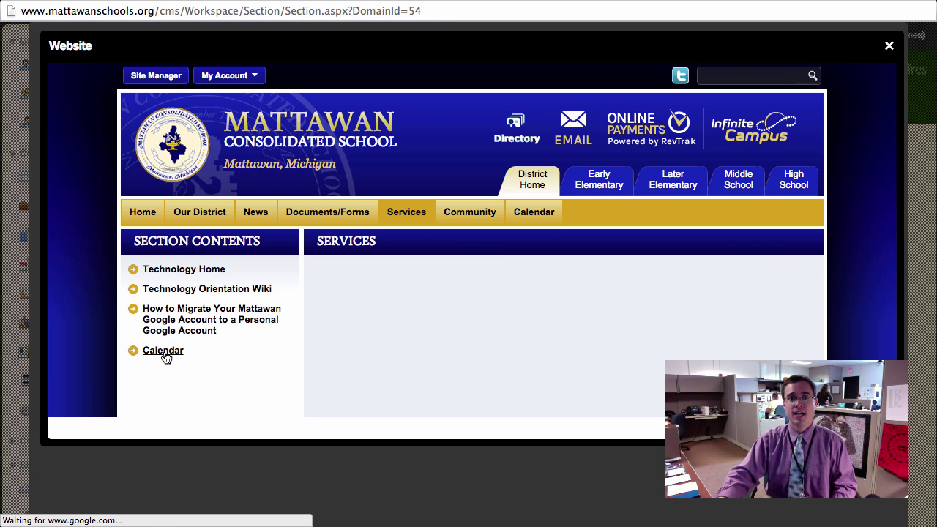
pyautogui.scroll(-10, 319, 329)
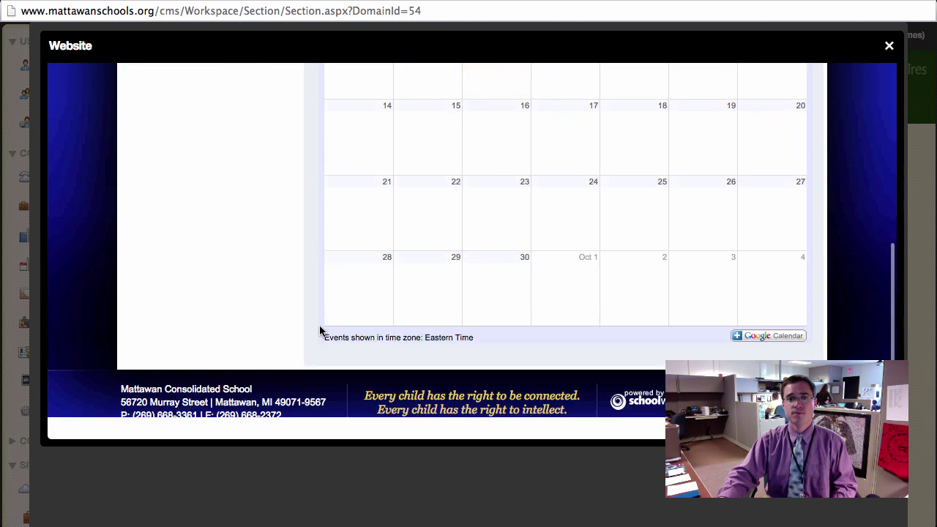